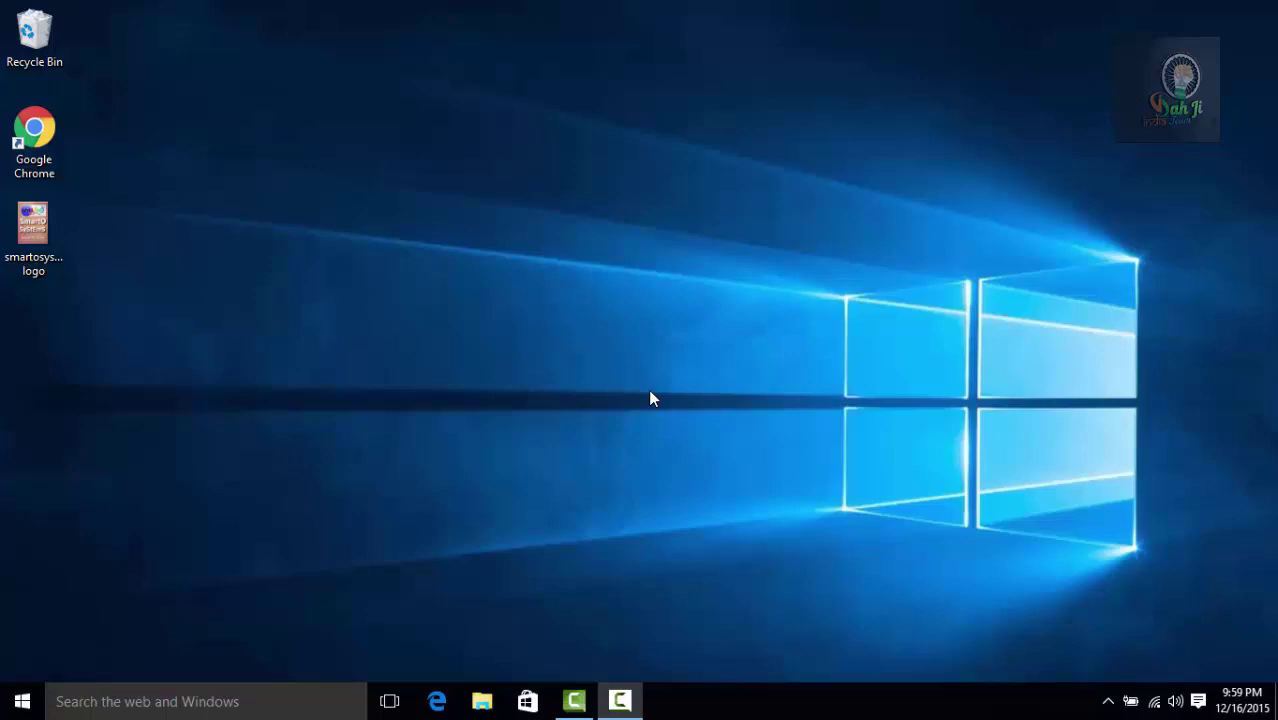
# Step: Open Settings > Accounts to view the local Administrator account
pyautogui.click(18, 703)
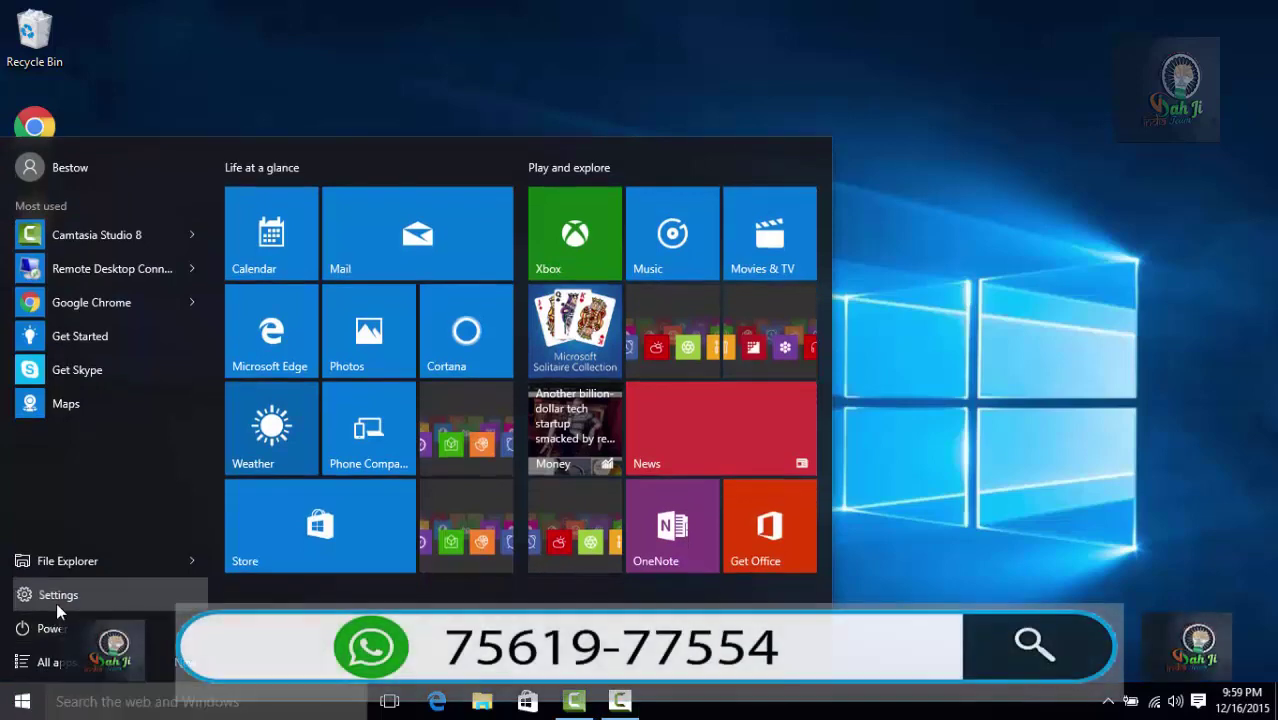
pyautogui.click(56, 602)
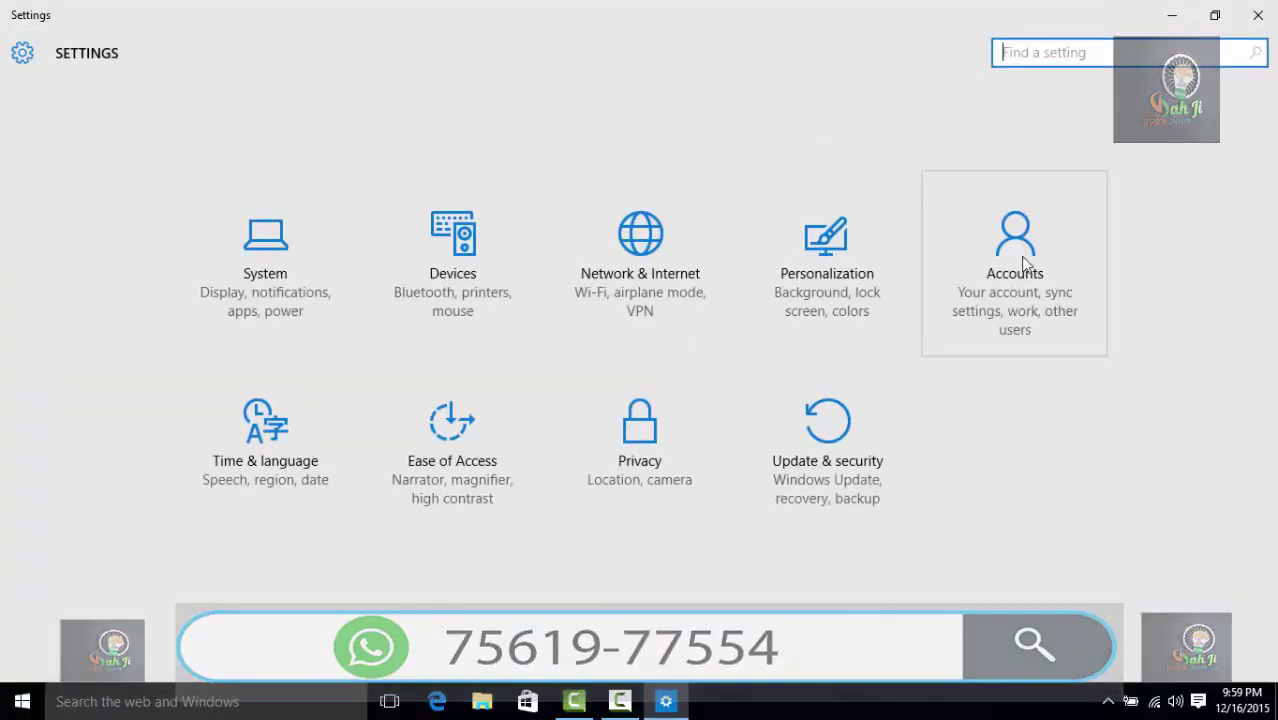
pyautogui.click(1016, 256)
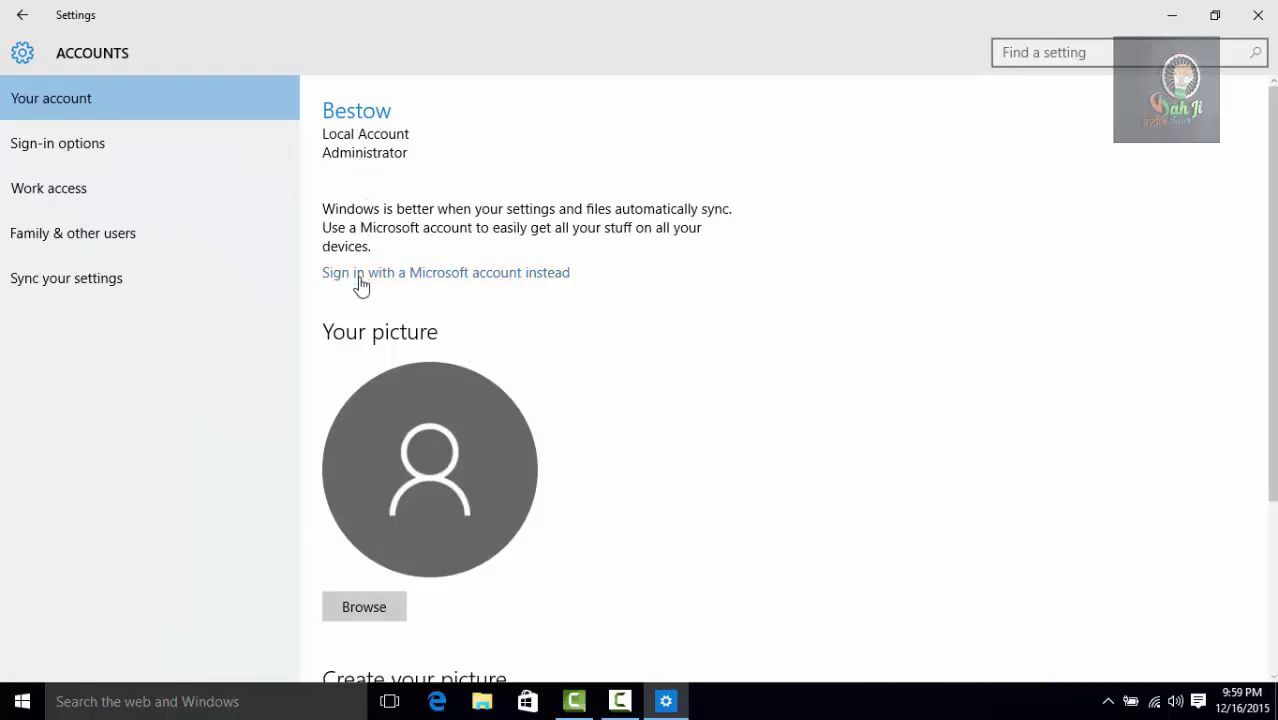
# Step: Choose to sign in with a Microsoft account instead, and move the 'Make it yours' dialog aside
pyautogui.click(424, 274)
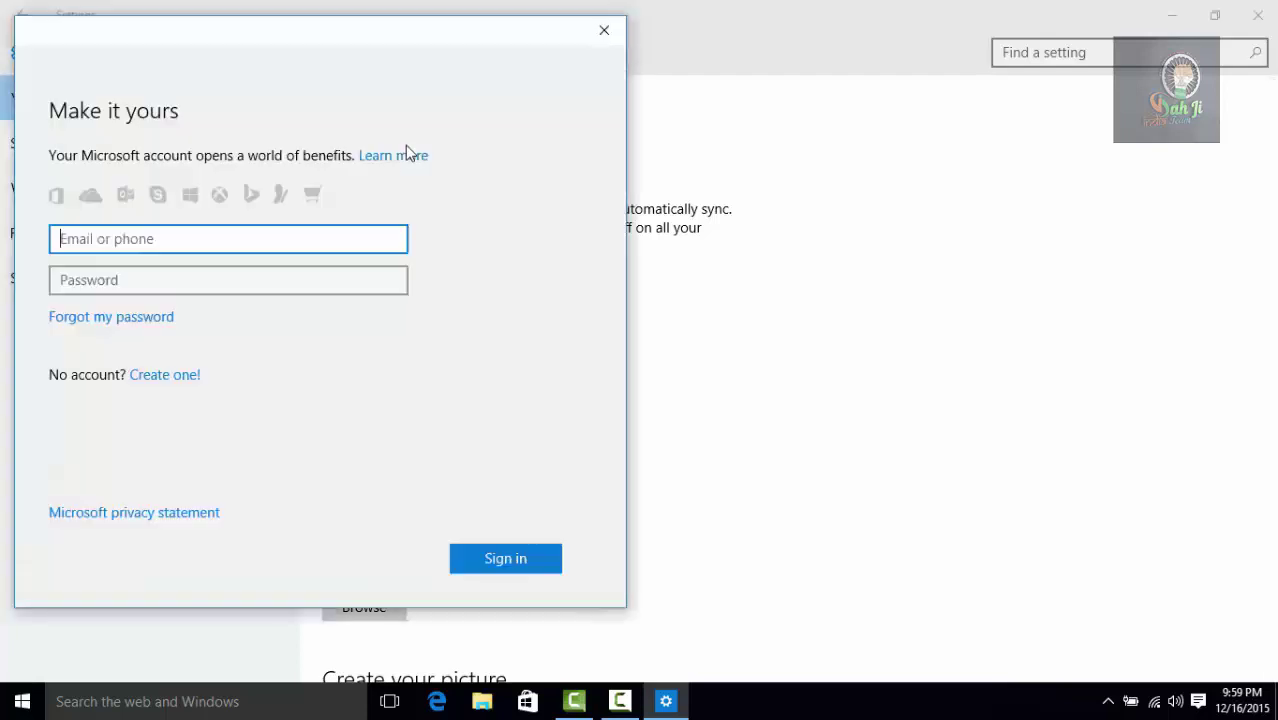
pyautogui.moveTo(359, 40); pyautogui.dragTo(538, 52)
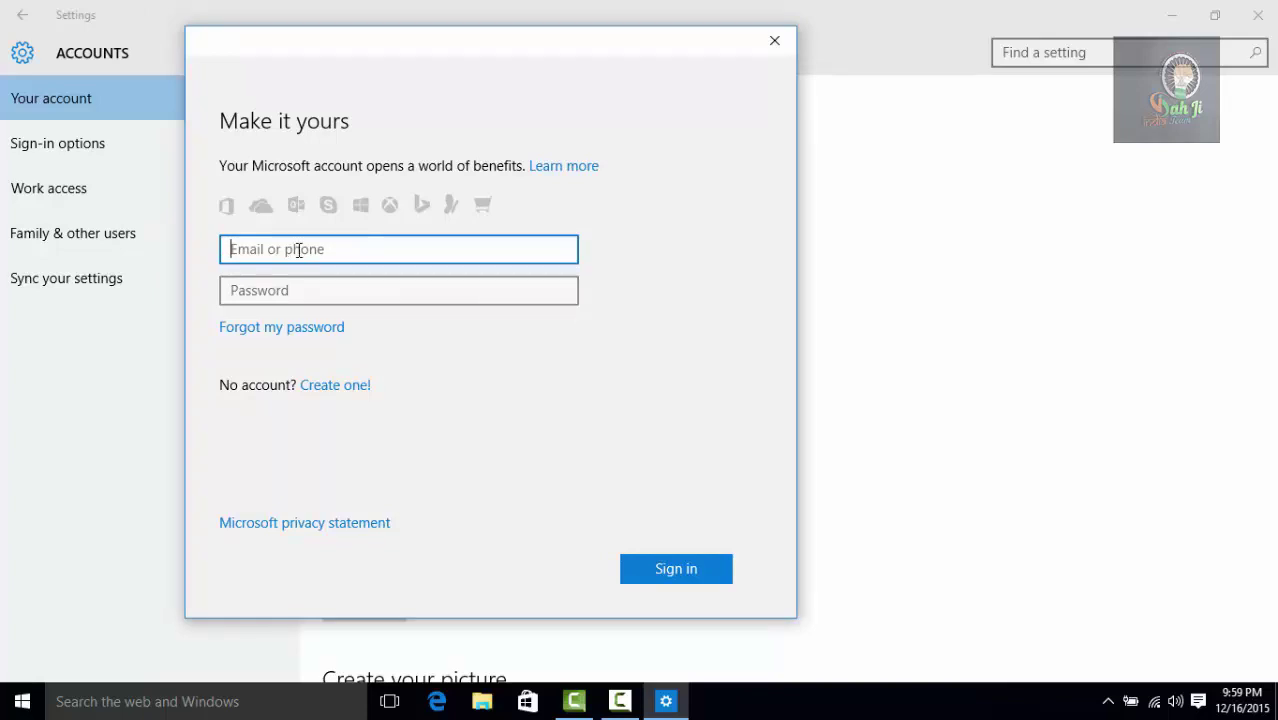
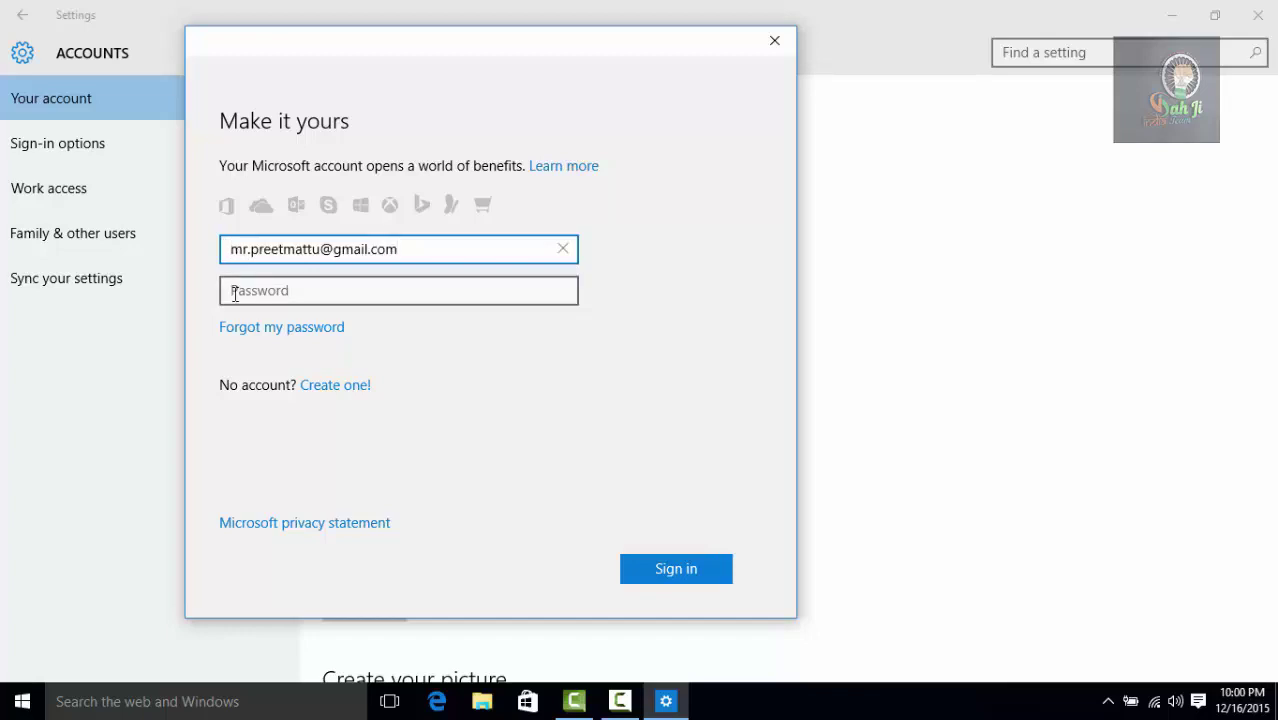
# Step: Enter the Microsoft account e-mail and paste its password, then sign in
pyautogui.click(234, 293)
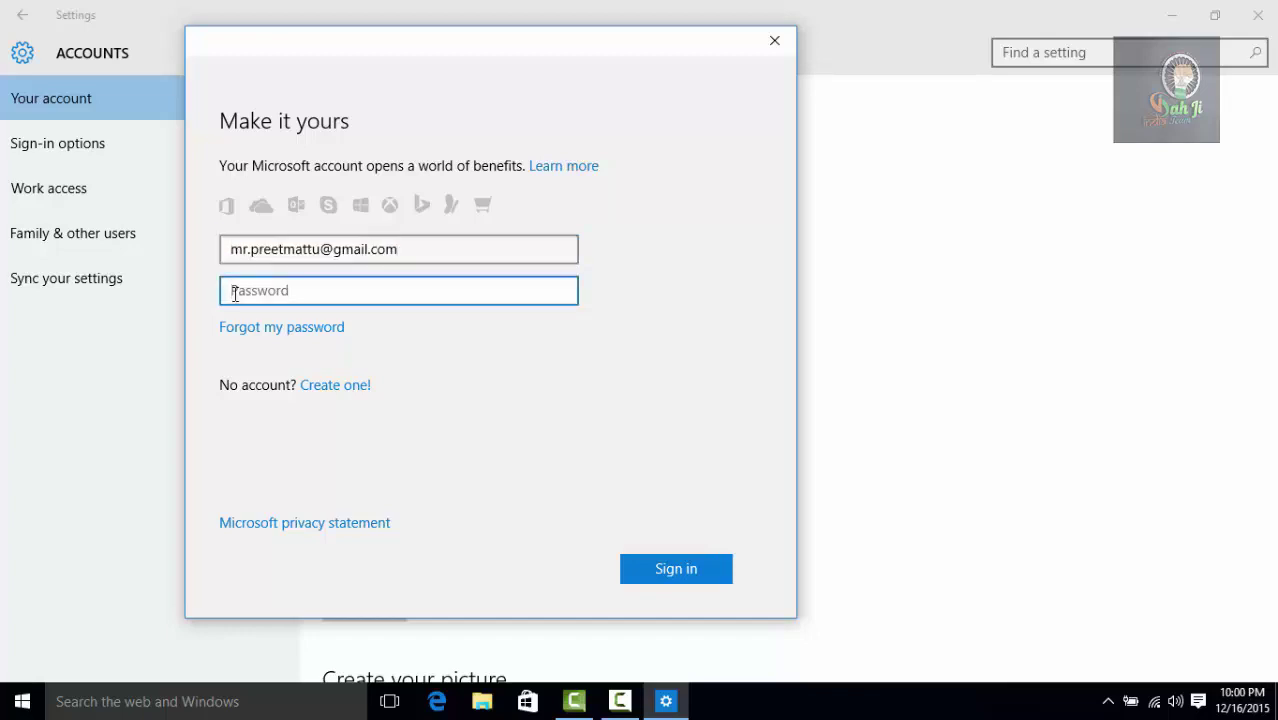
pyautogui.hotkey('ctrl', 'v')
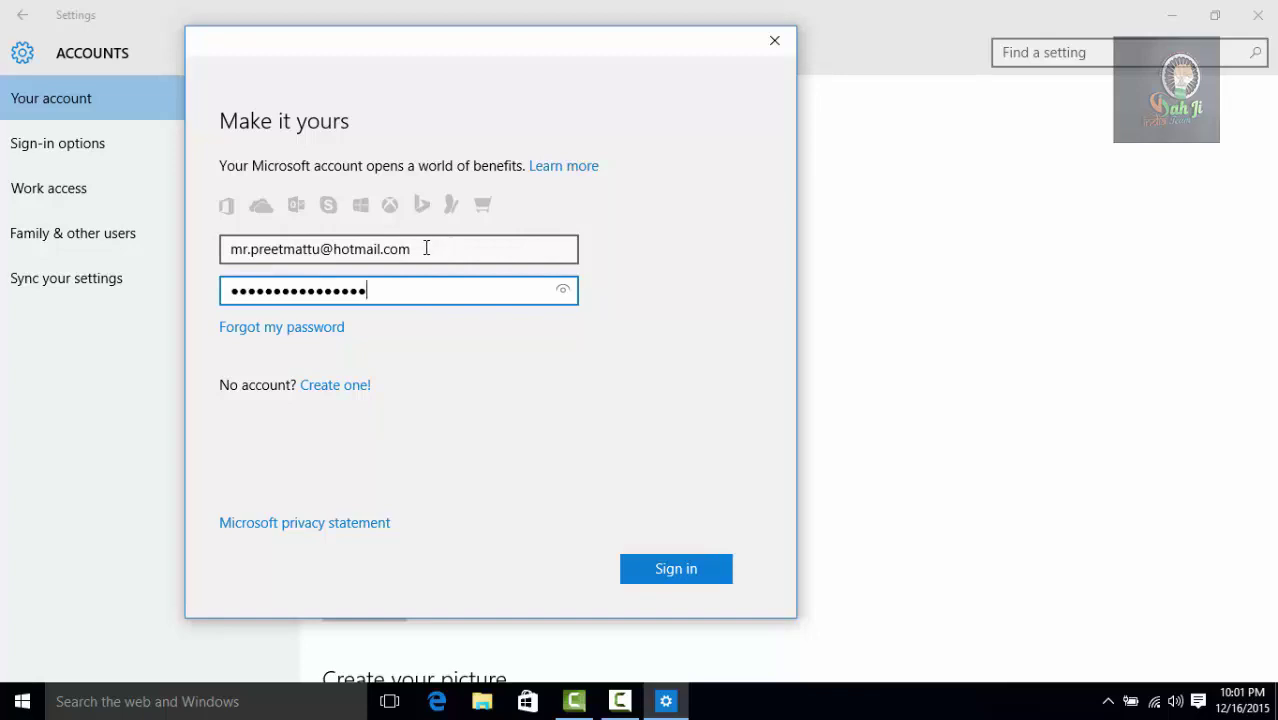
pyautogui.click(445, 253)
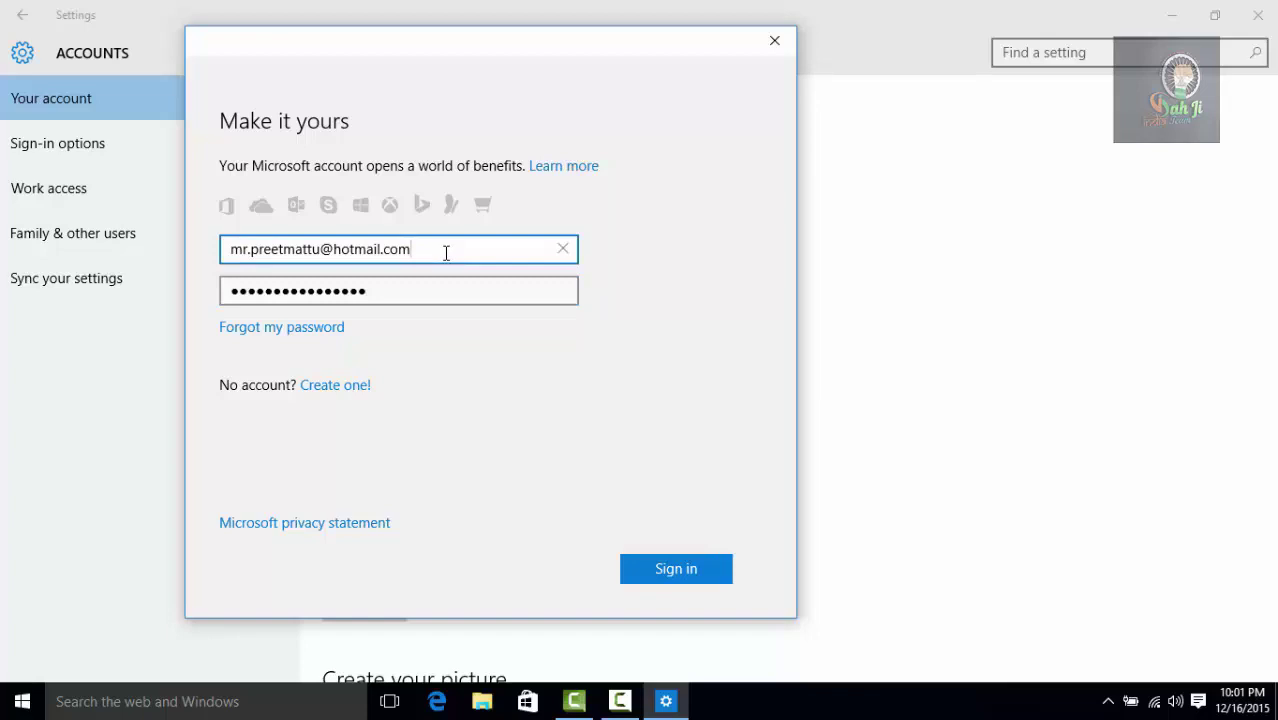
pyautogui.click(423, 301)
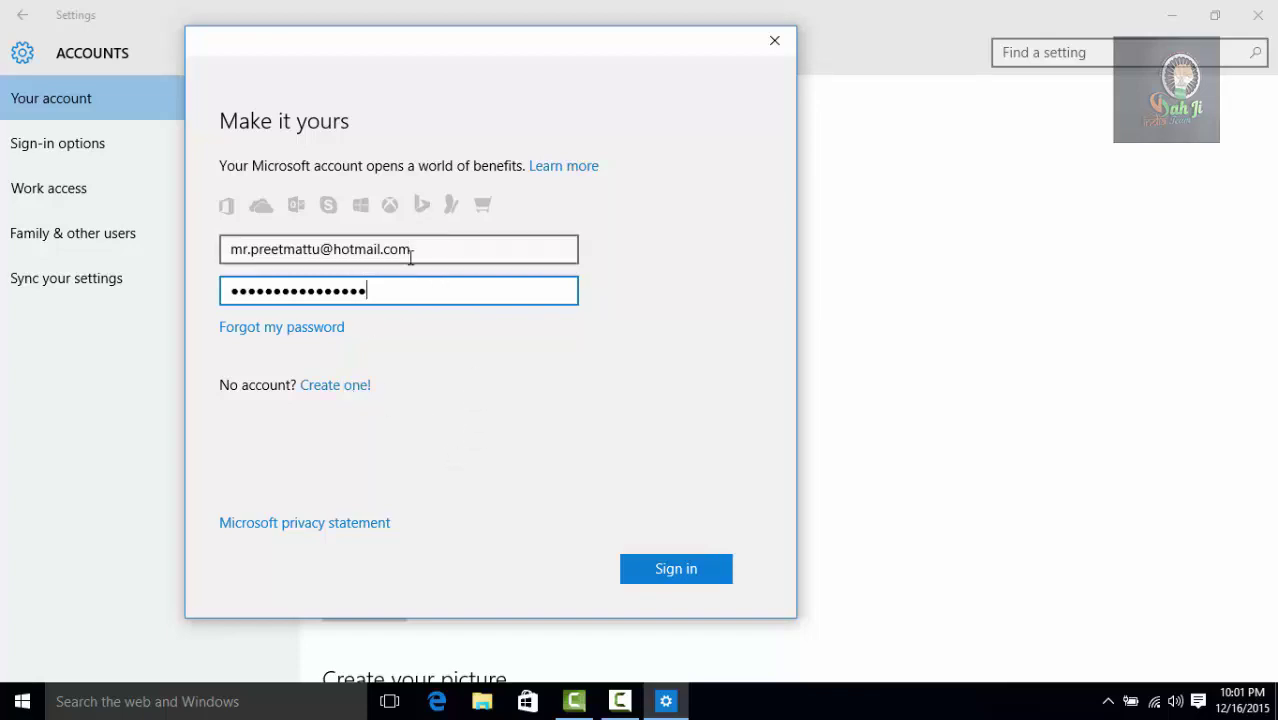
pyautogui.click(692, 572)
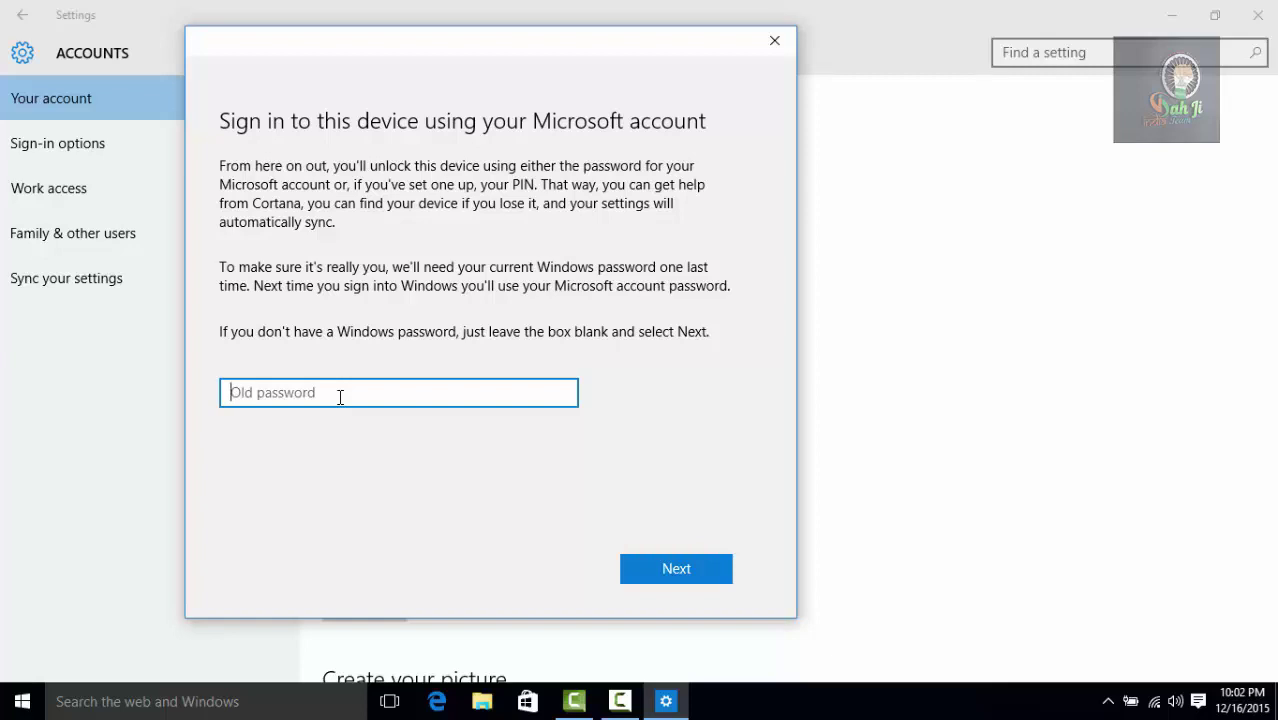
# Step: Leave the old Windows password blank and continue to the PIN setup
pyautogui.click(710, 578)
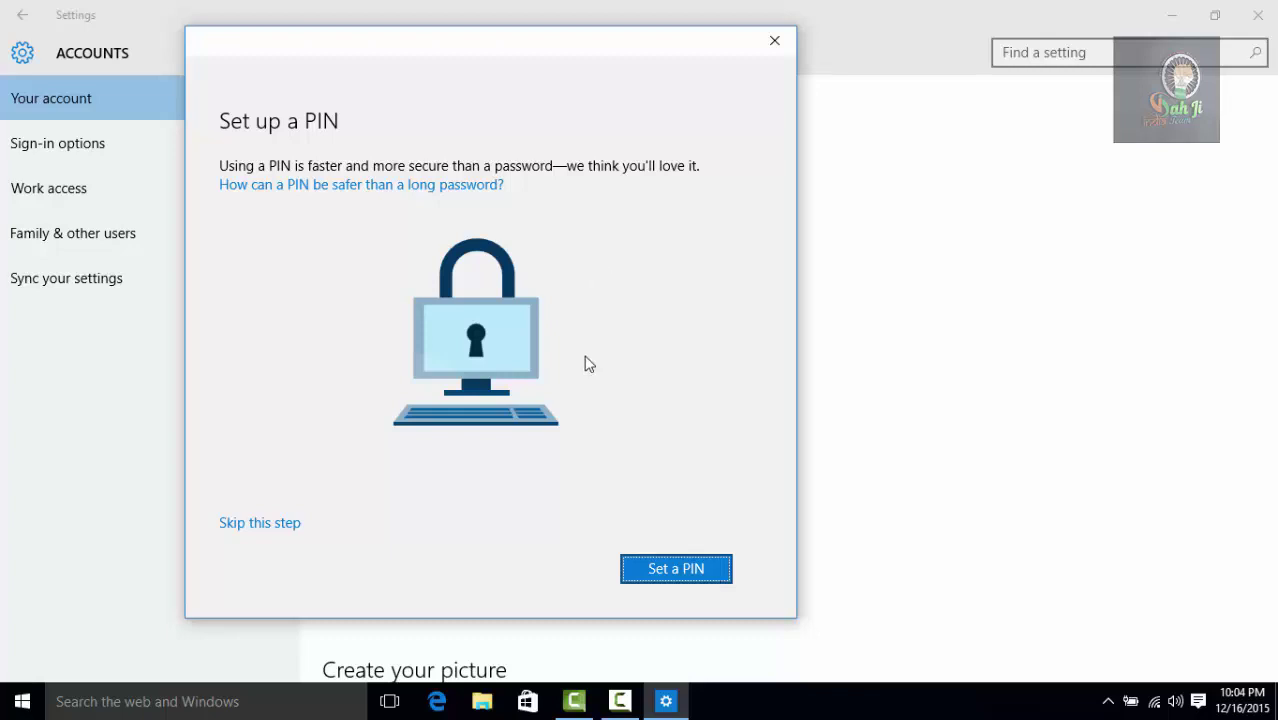
# Step: Set up a six-digit PIN, entering it in both New PIN and Confirm PIN
pyautogui.click(688, 568)
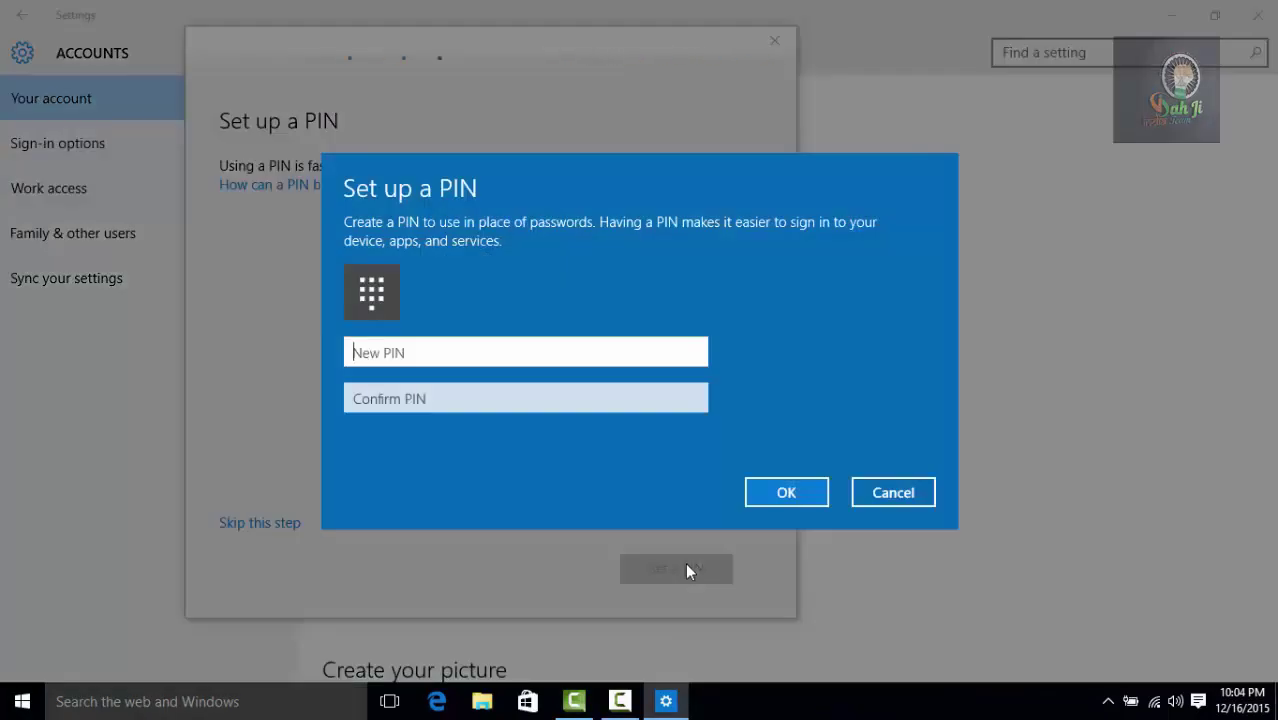
pyautogui.write('123456')
pyautogui.press('Tab')
pyautogui.write('123456')
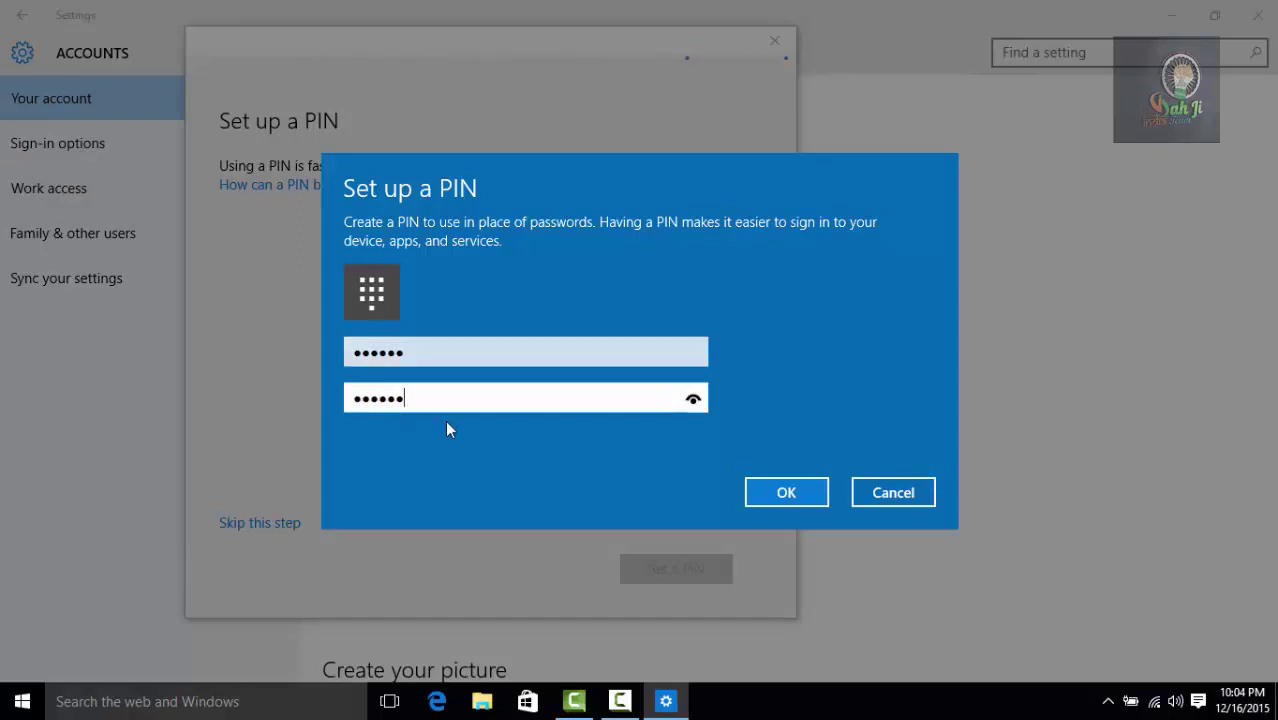
pyautogui.click(785, 490)
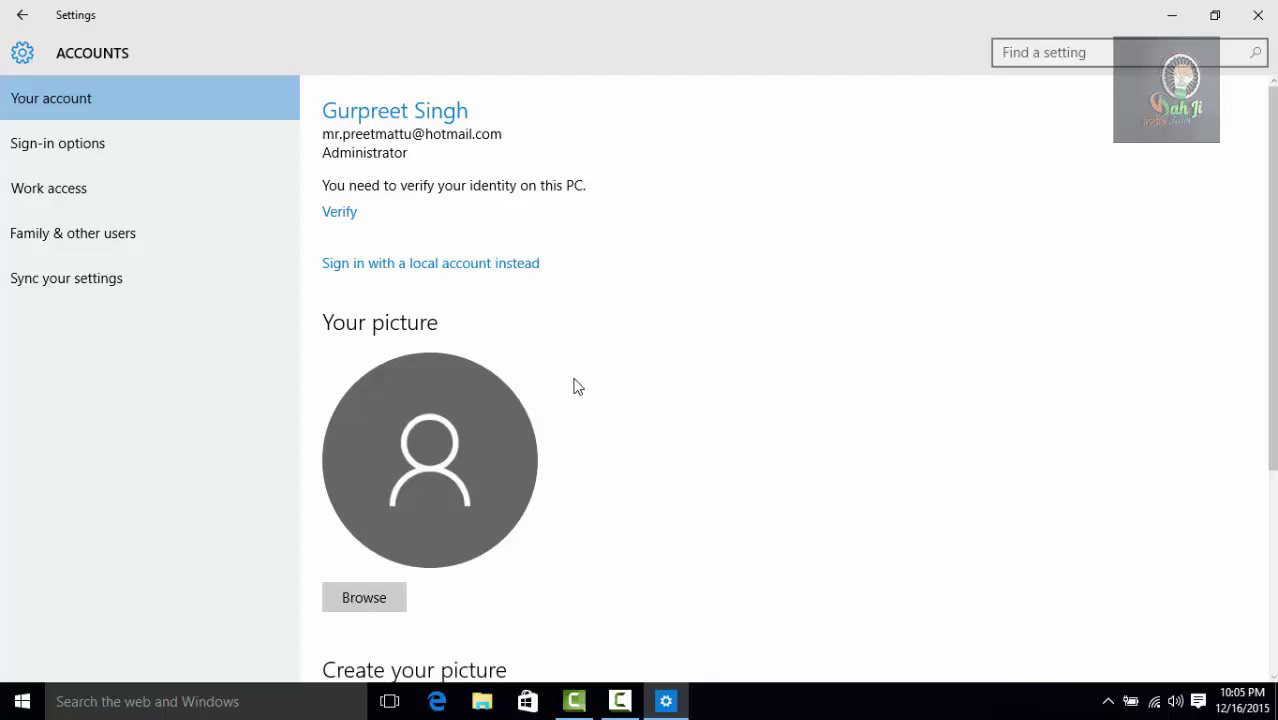
pyautogui.scroll(-2, 426, 437)
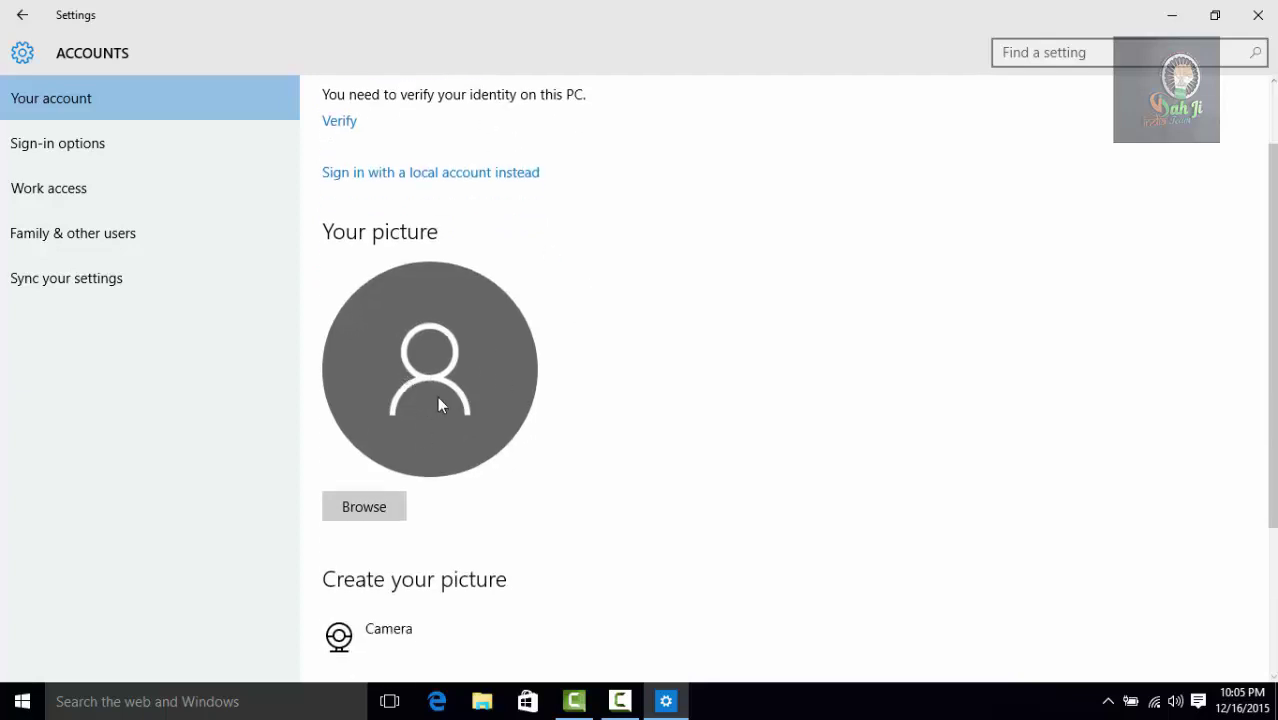
pyautogui.scroll(-4, 451, 402)
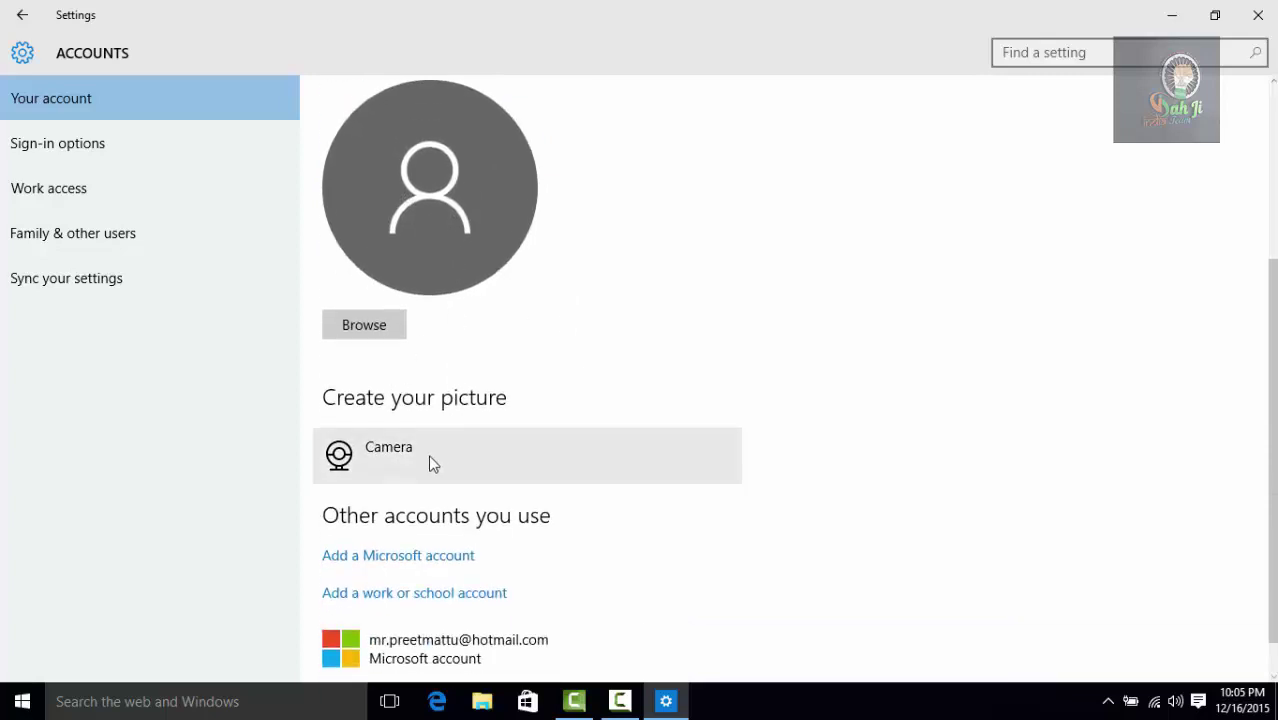
pyautogui.scroll(-1, 431, 455)
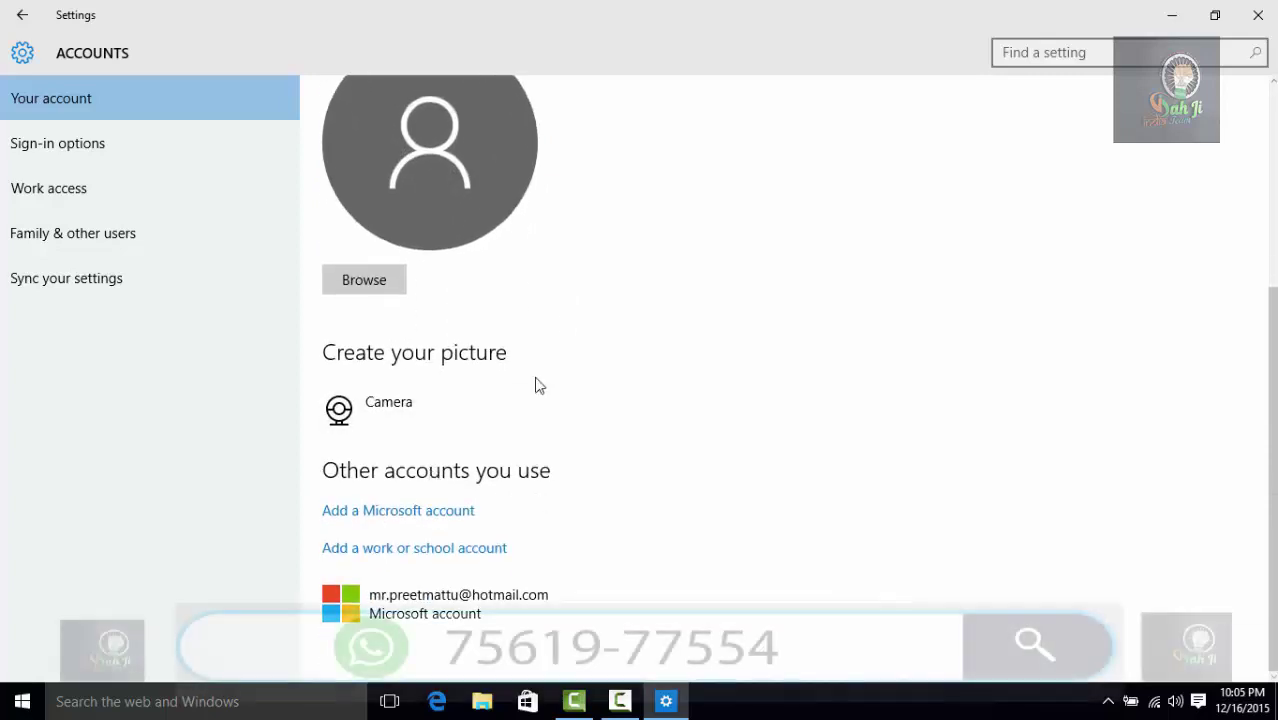
pyautogui.scroll(6, 536, 365)
pyautogui.scroll(-6, 536, 385)
pyautogui.scroll(5, 538, 384)
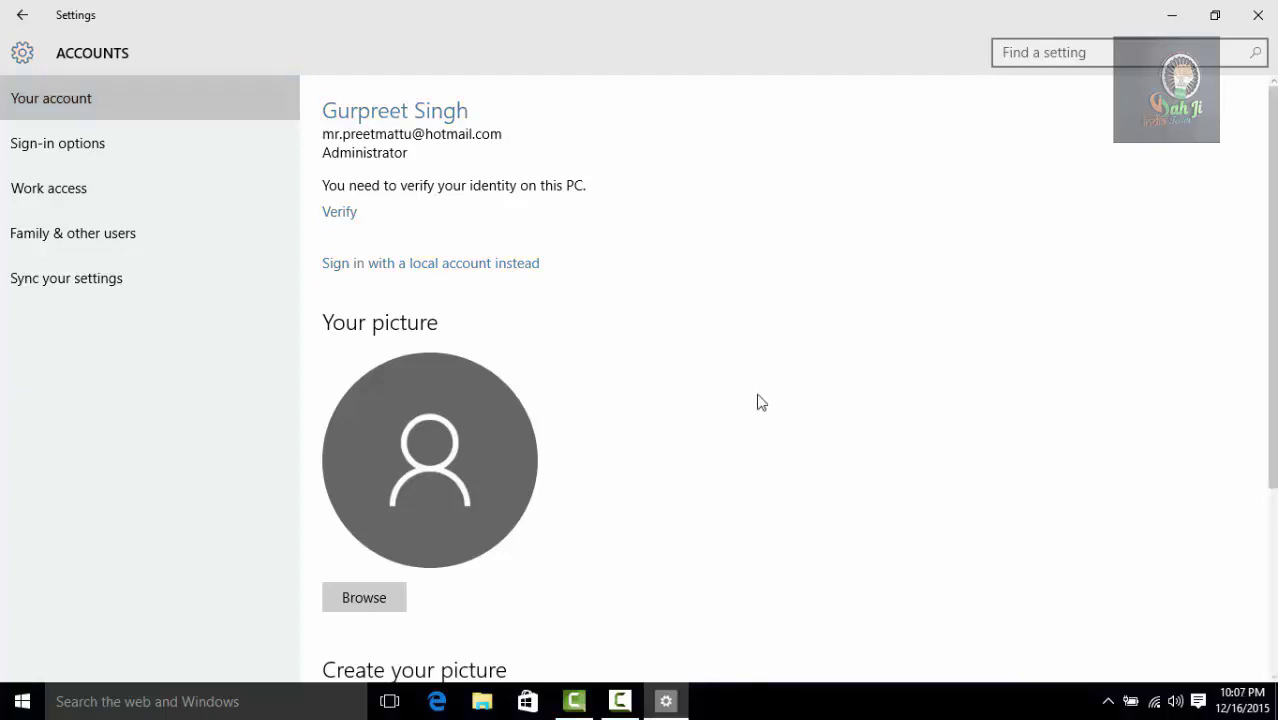
# Step: Recheck account settings via the user's Start menu options, then close Settings
pyautogui.click(1258, 15)
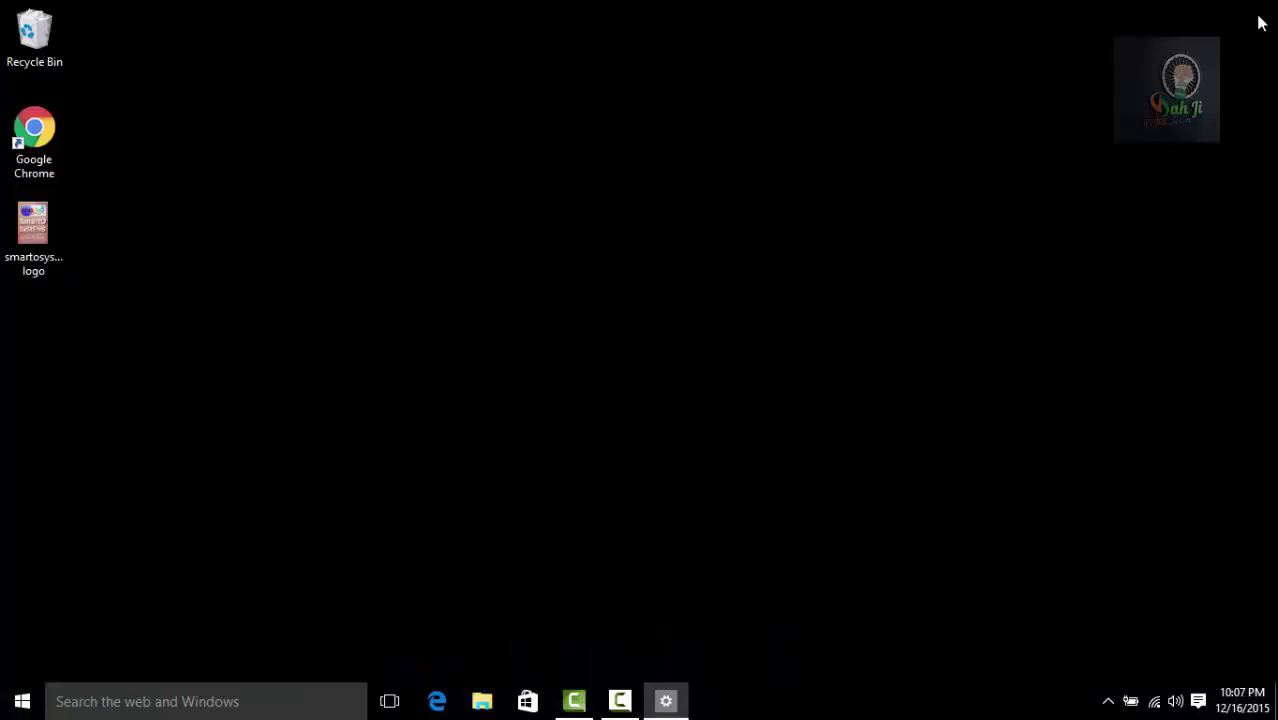
pyautogui.click(22, 702)
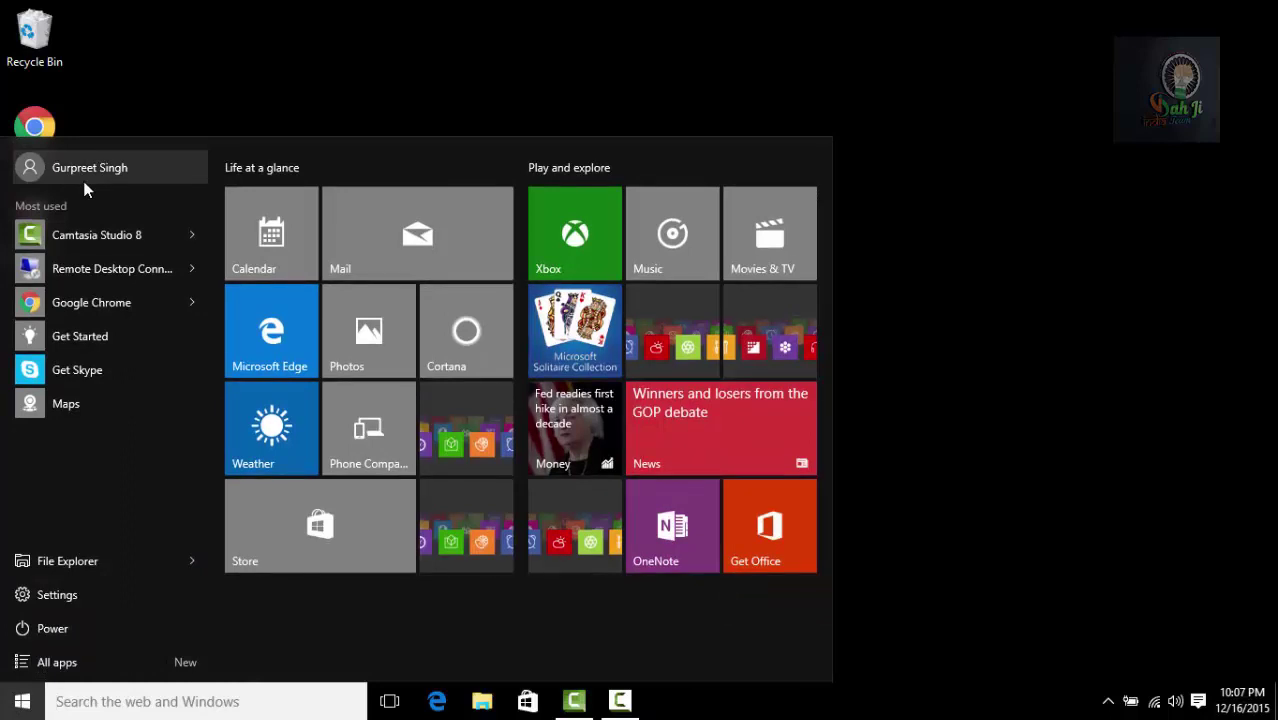
pyautogui.click(90, 170)
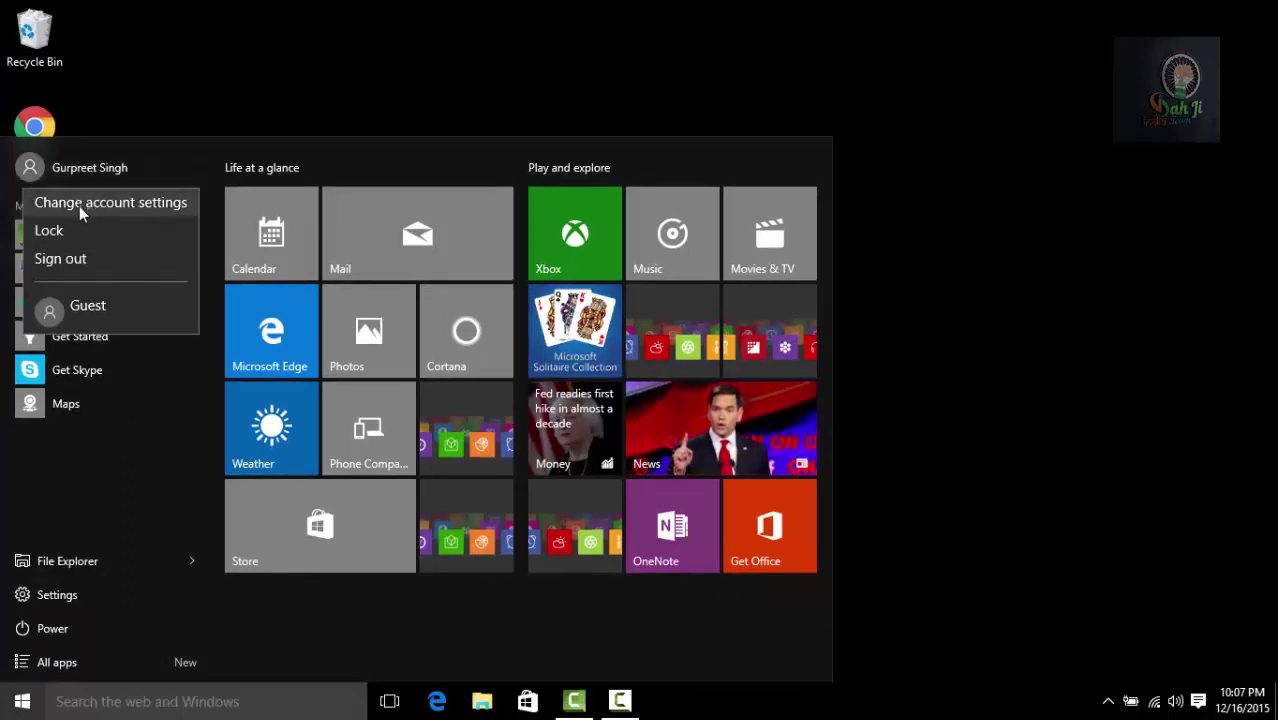
pyautogui.click(79, 206)
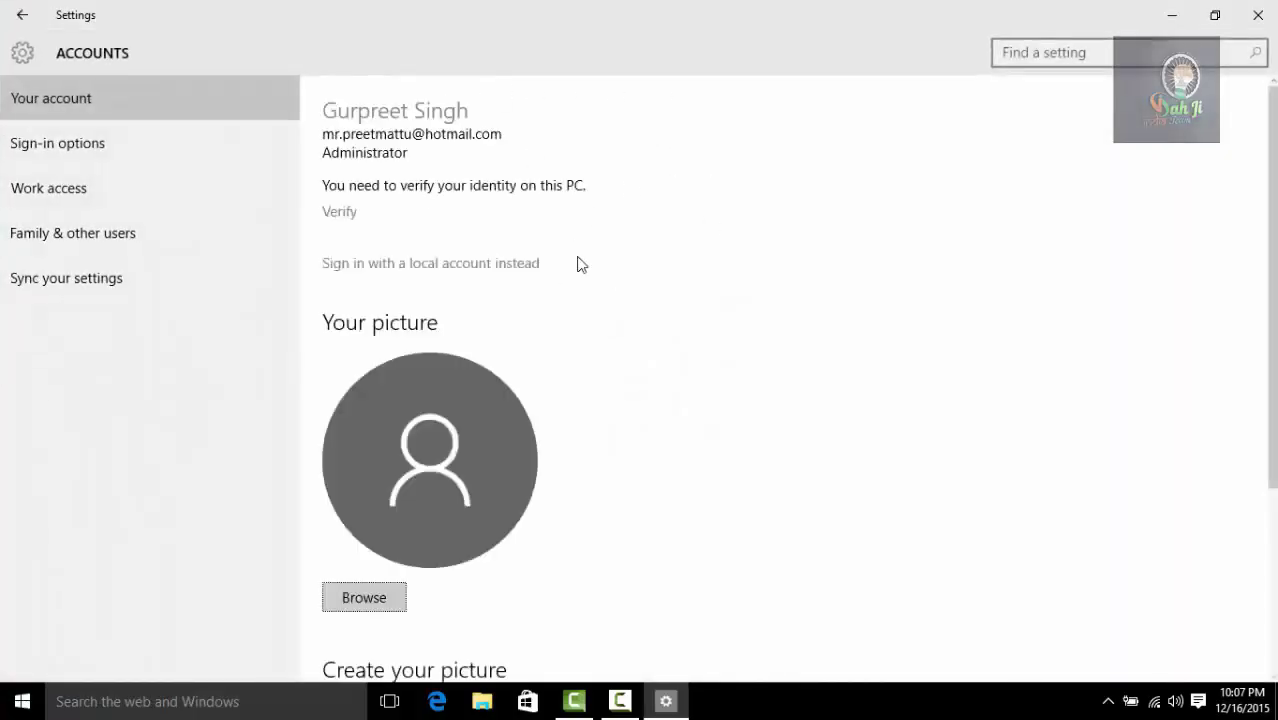
pyautogui.click(1256, 16)
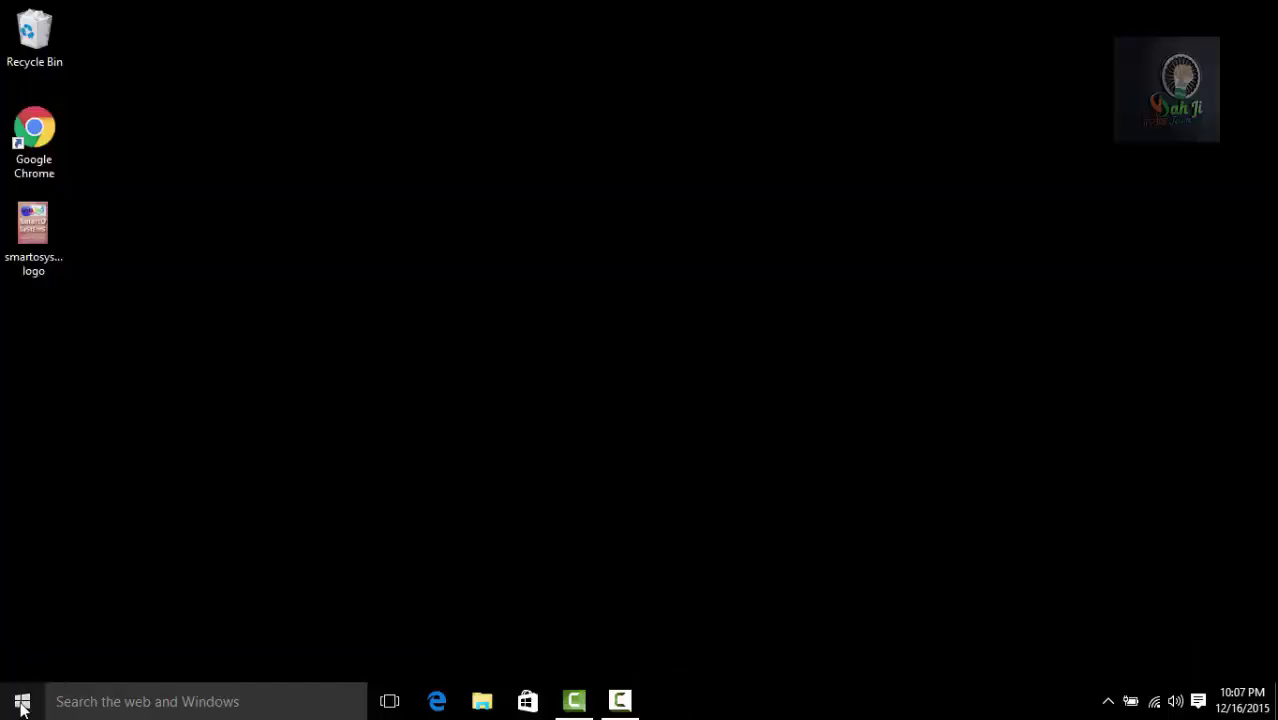
pyautogui.click(22, 704)
pyautogui.click(80, 171)
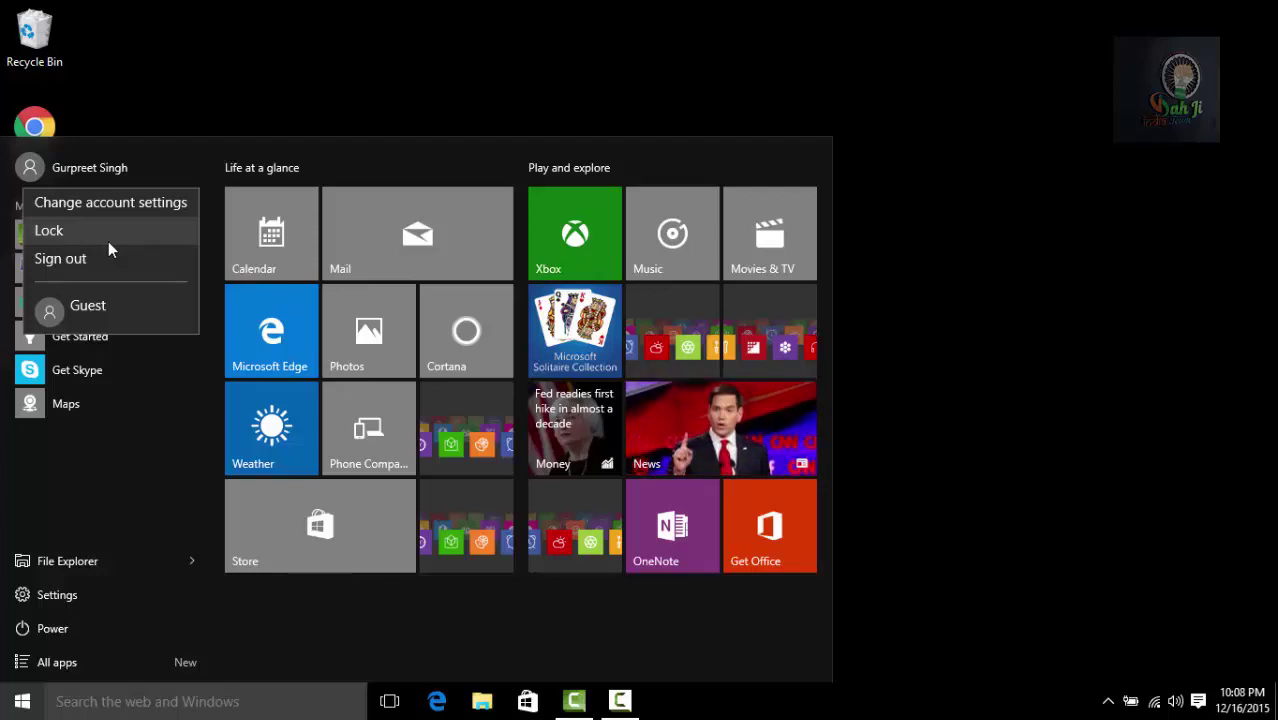
pyautogui.click(327, 53)
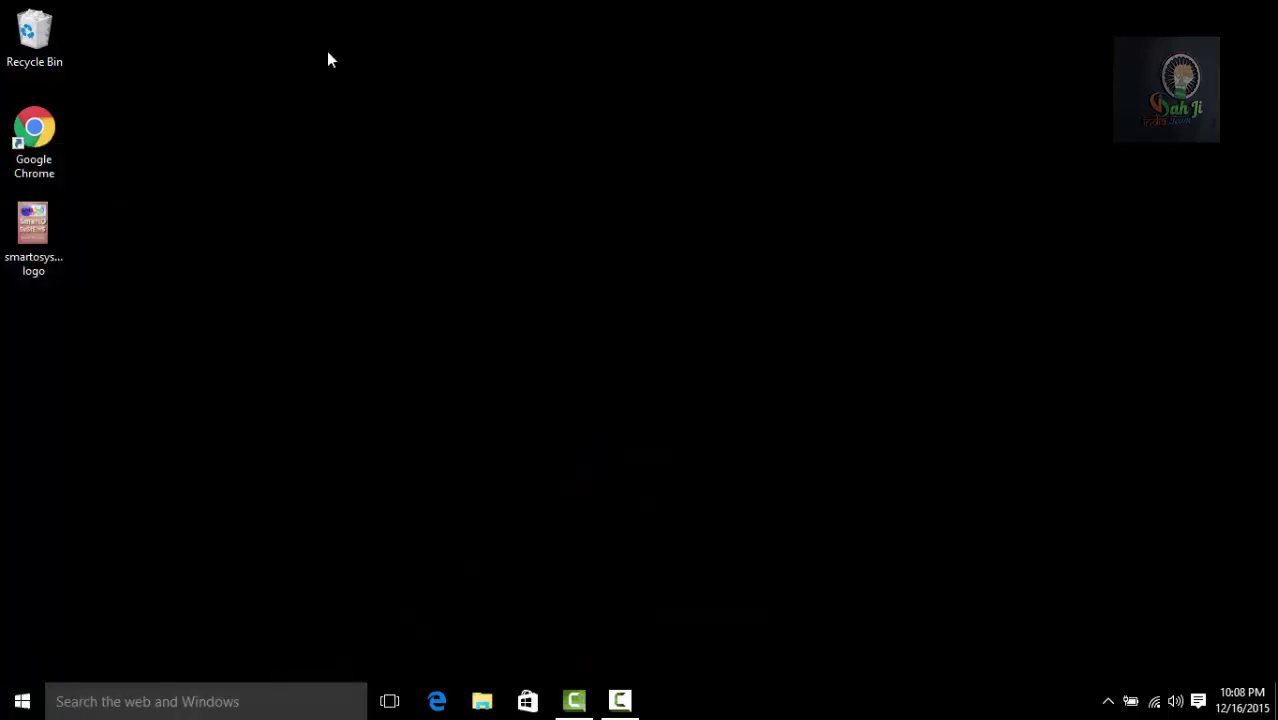